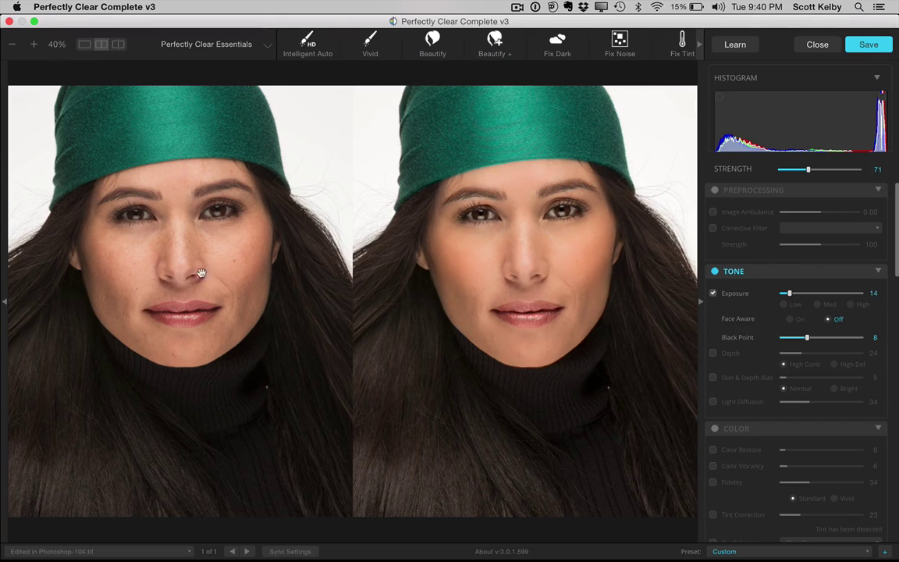
- Compare the original and corrected portrait in a split view and in a side-by-side view enlarged to 40% on the face
left_click(118, 44)
left_click_drag(351, 512, 353, 456)
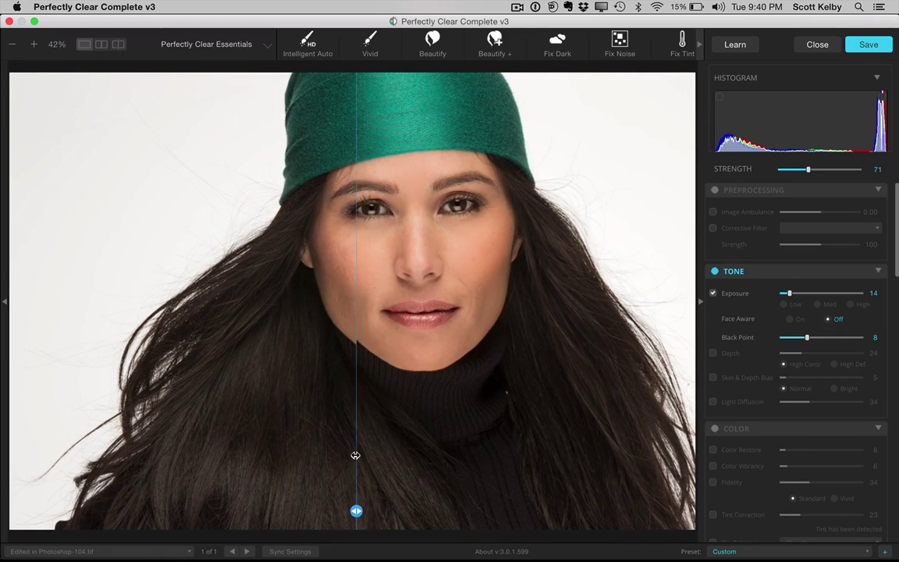
left_click(102, 44)
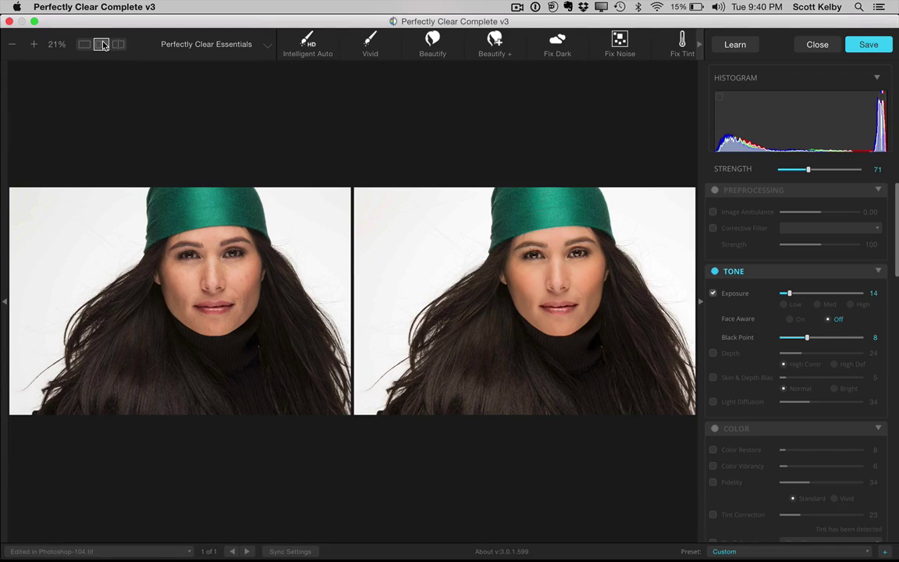
key("super+equal")
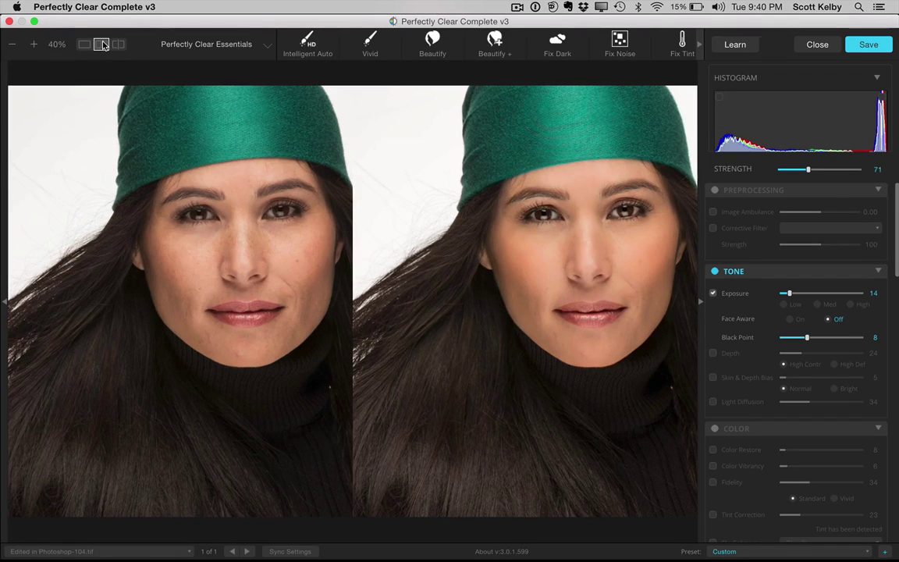
left_click_drag(596, 285, 561, 285)
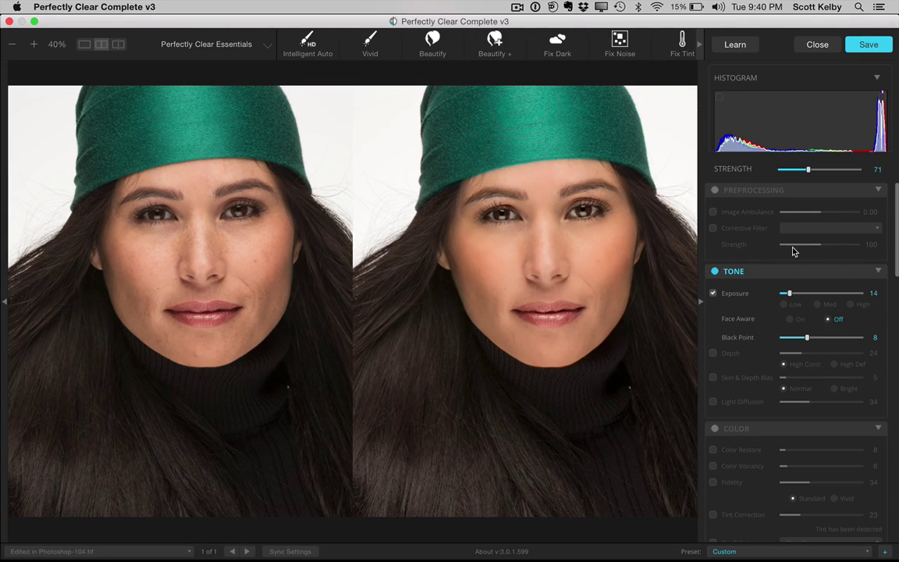
- Set Face Contouring to 74
scroll(845, 259, "down", 5)
scroll(813, 259, "down", 10)
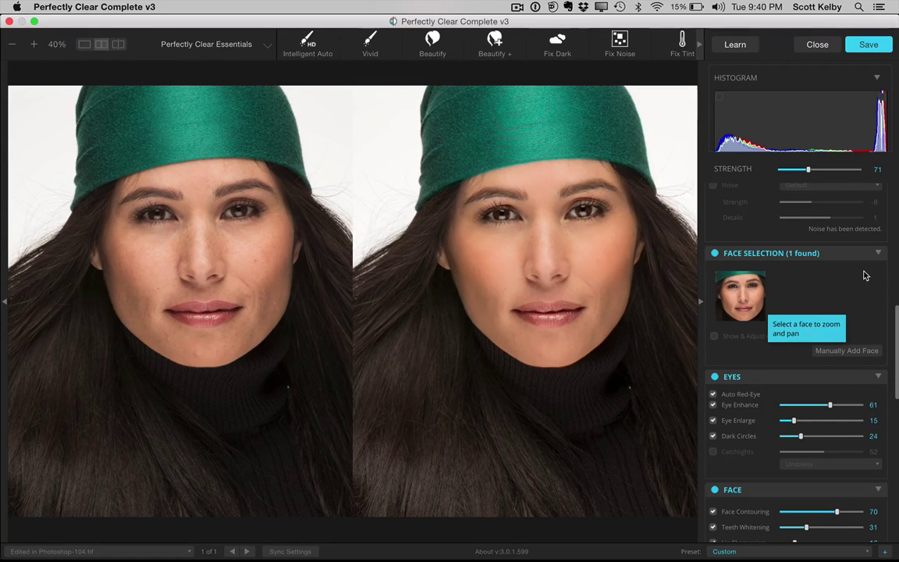
scroll(865, 274, "down", 4)
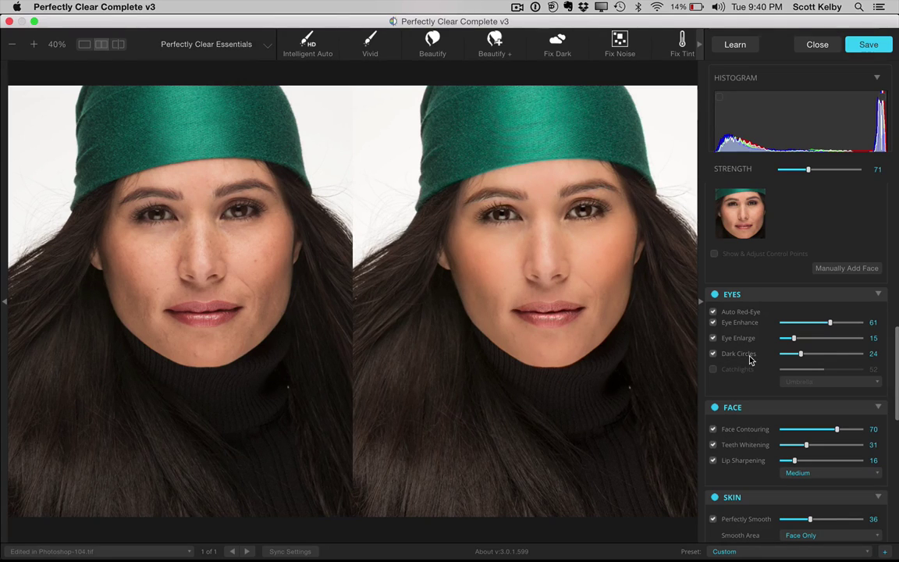
scroll(766, 352, "down", 3)
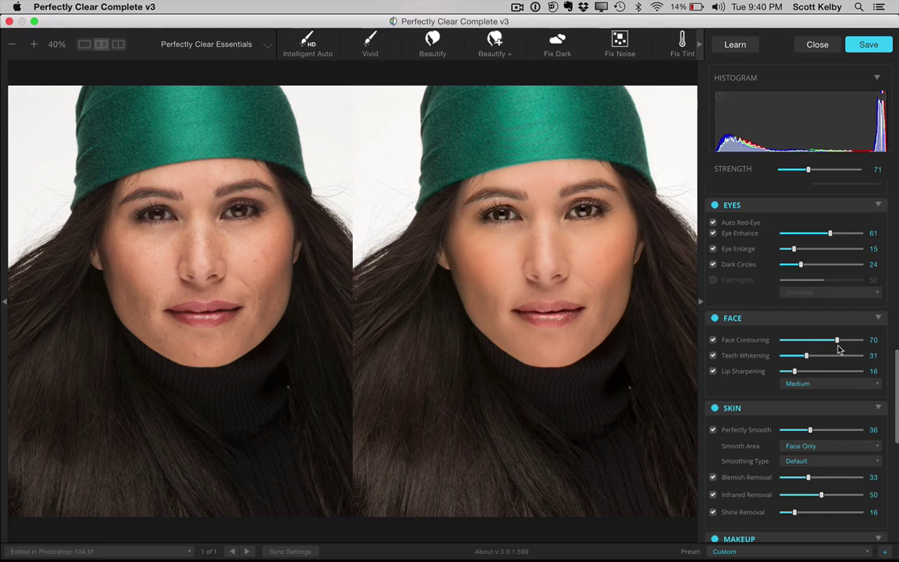
mouse_move(838, 343)
left_mouse_down()
mouse_move(822, 341)
mouse_move(849, 340)
mouse_move(838, 341)
left_mouse_up()
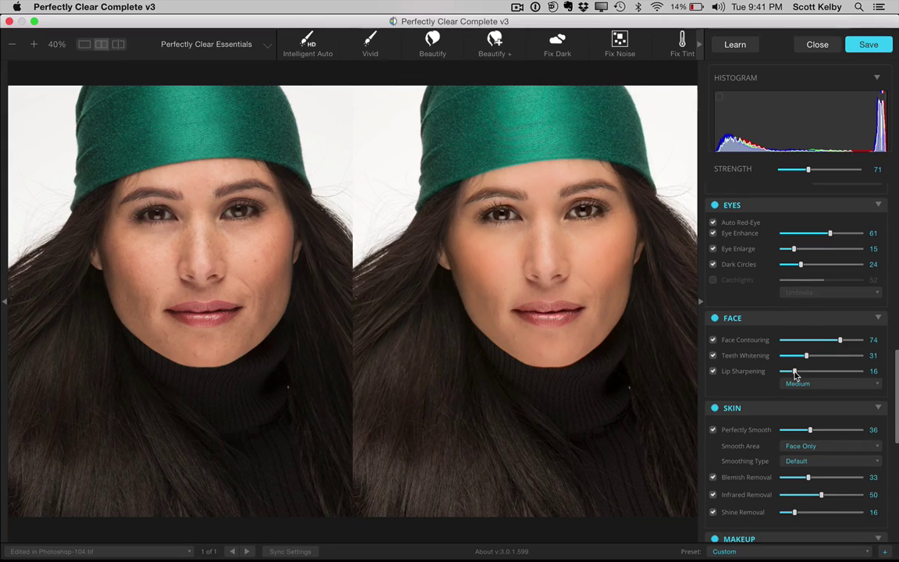
- Examine the Smooth Area choices for skin smoothing, keeping Face Only
scroll(795, 373, "down", 3)
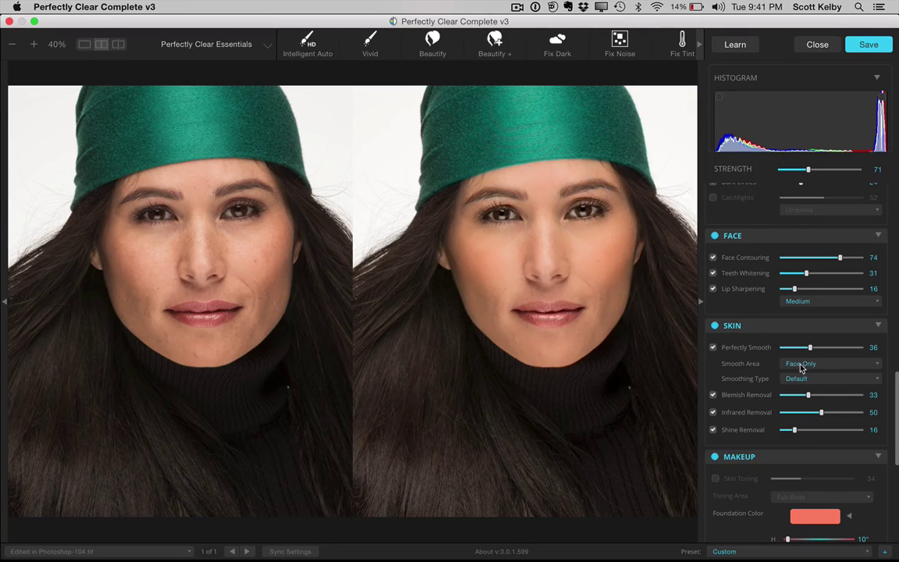
left_click(825, 367)
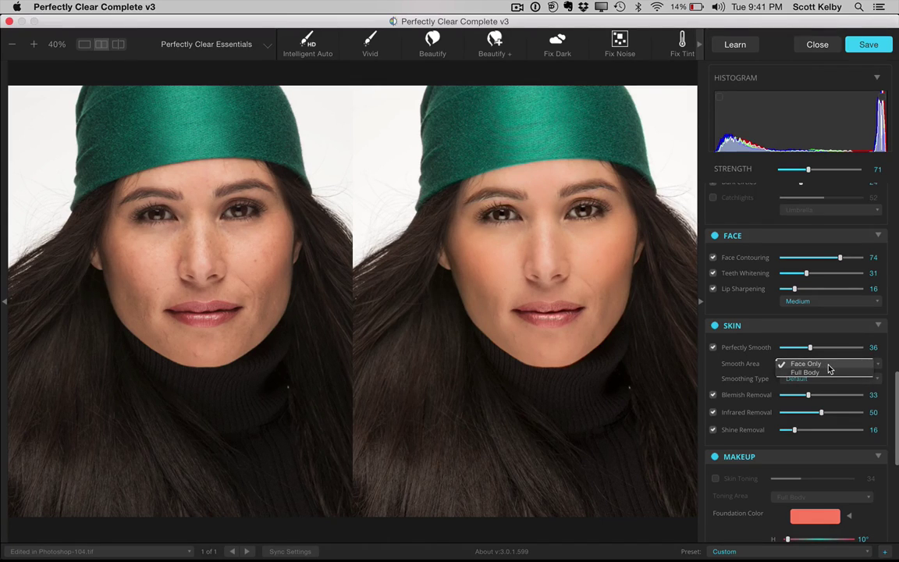
left_click(827, 365)
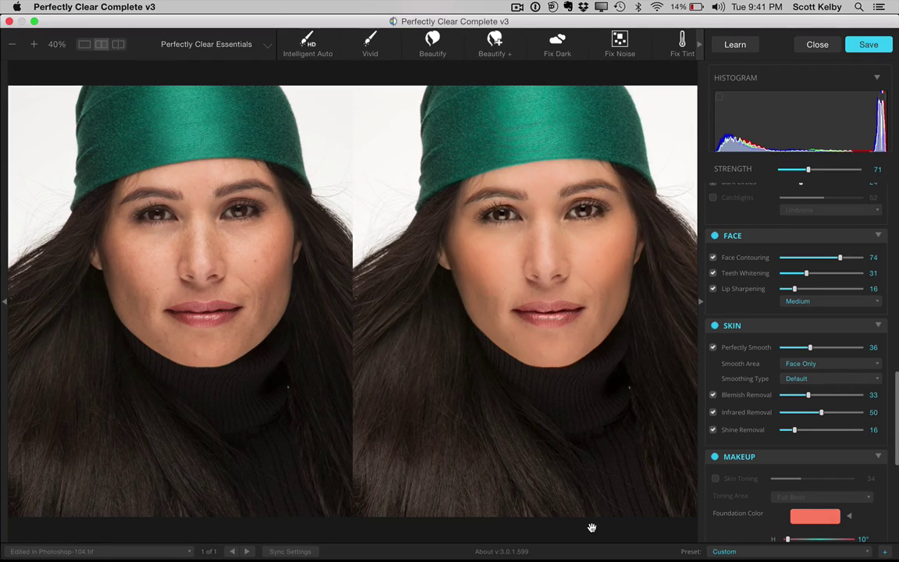
left_click(819, 367)
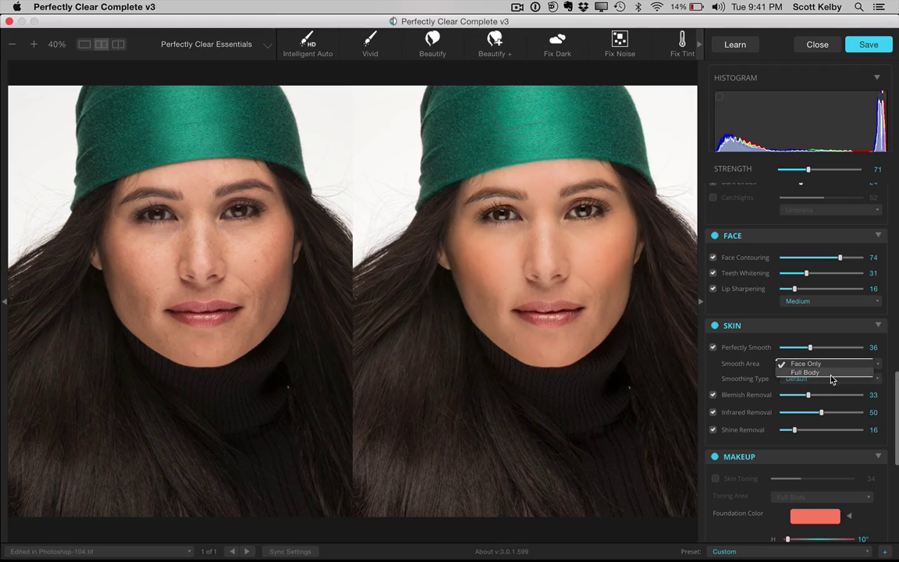
left_click(896, 413)
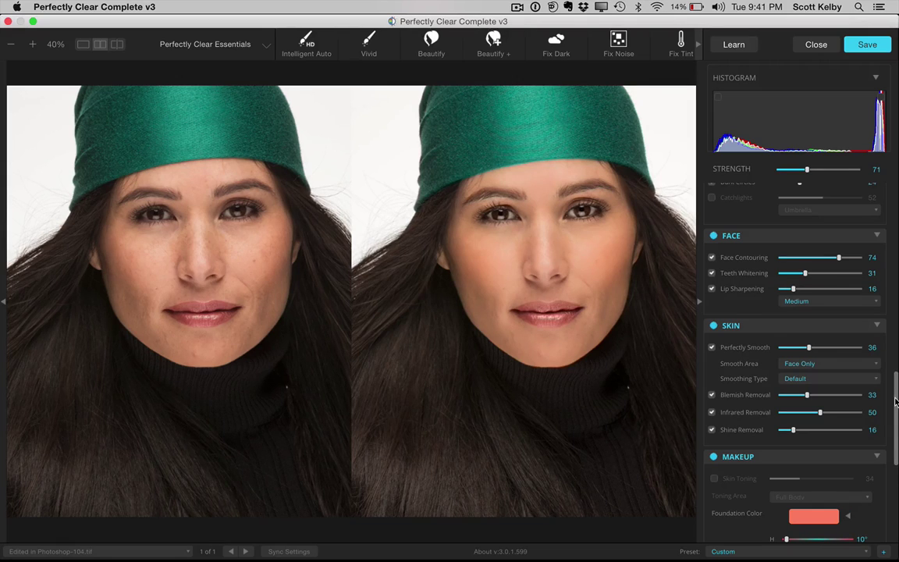
- Compare the face with and without Blush and show the available blush color swatches
scroll(894, 401, "down", 10)
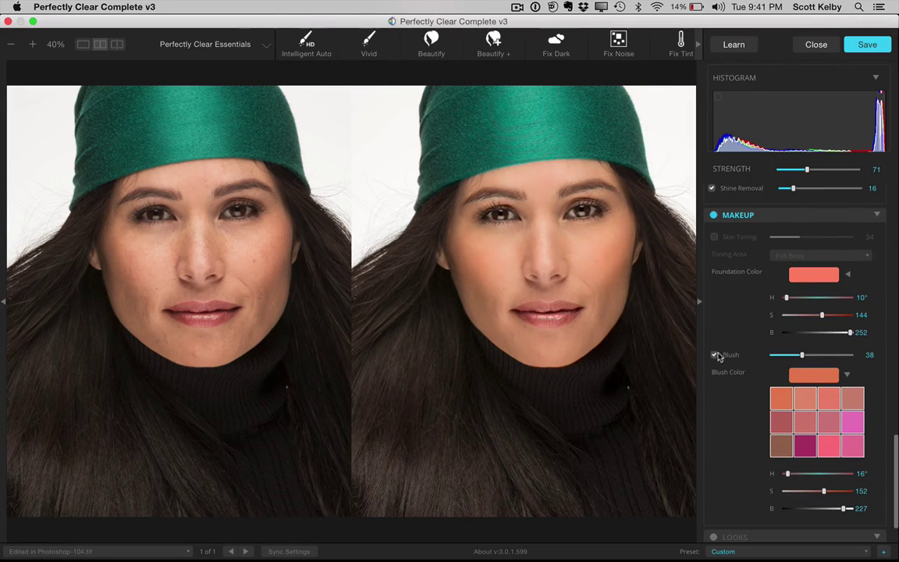
left_click(715, 356)
left_click(714, 355)
left_click(714, 356)
left_click(715, 355)
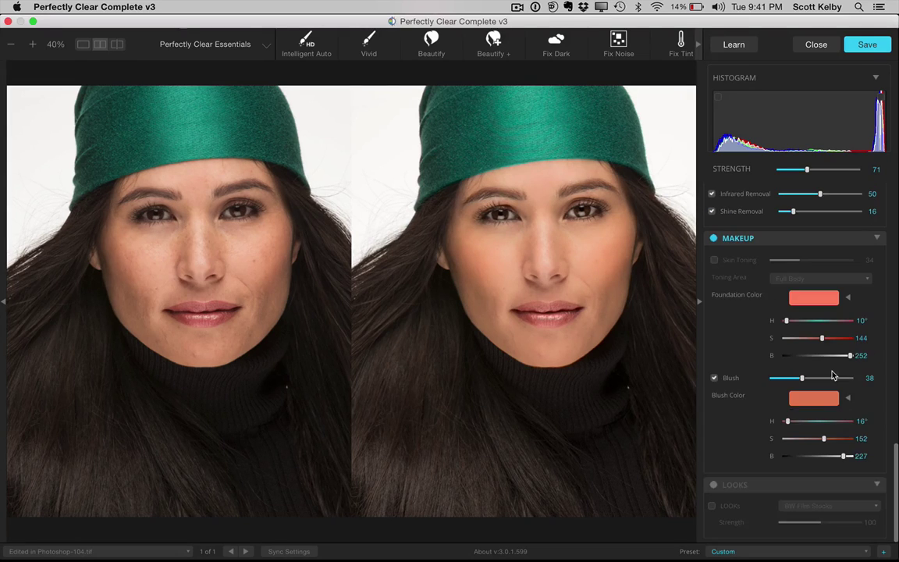
left_click(831, 399)
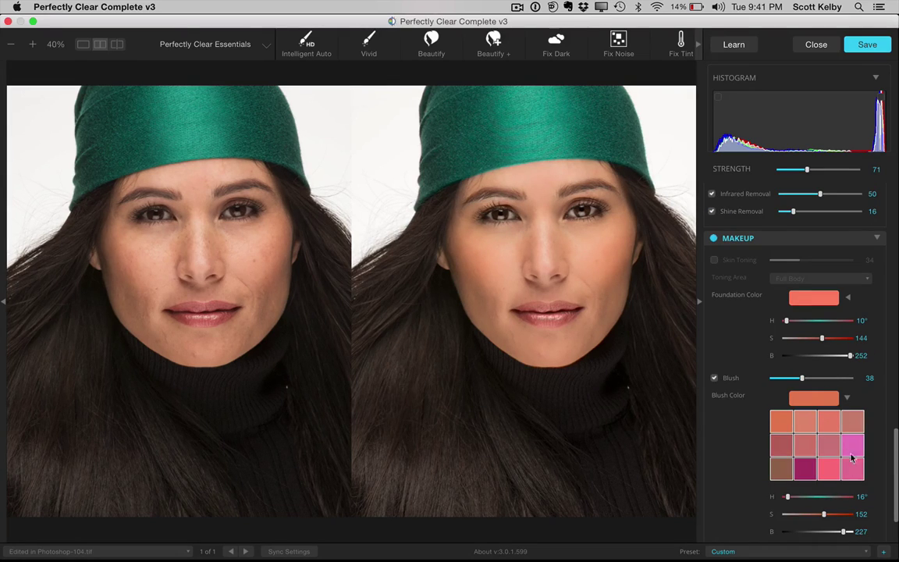
scroll(776, 333, "up", 2)
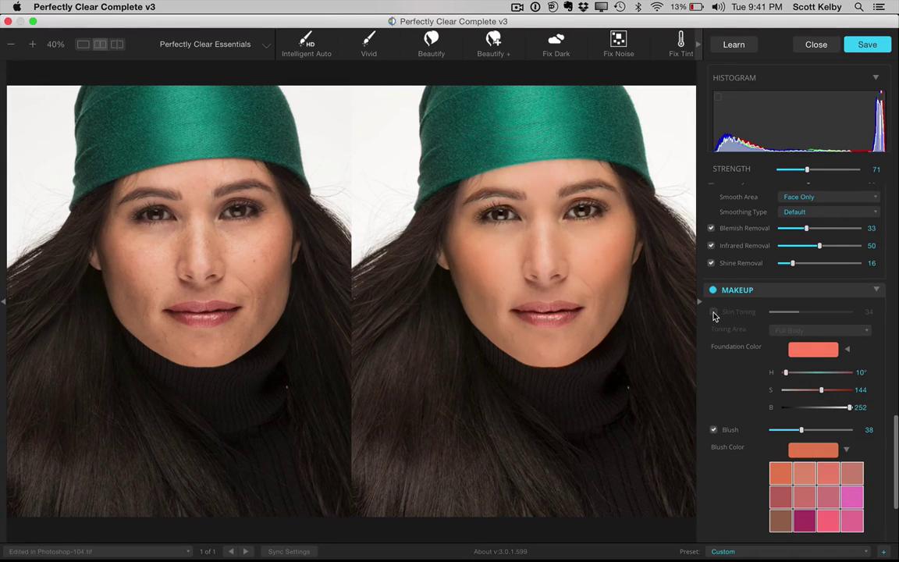
- Apply the Intelligent Auto preset from Perfectly Clear Essentials and reduce the overall strength to 68
left_click(4, 275)
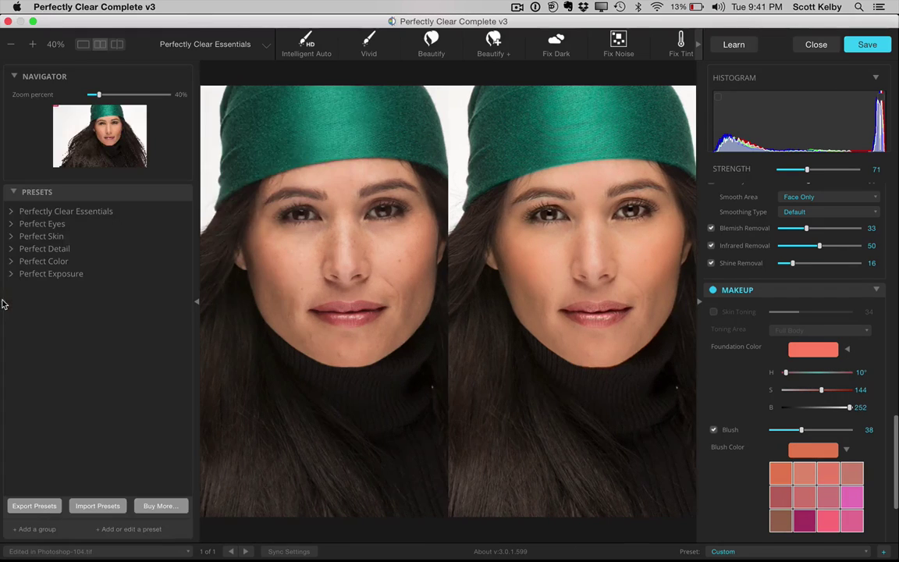
left_click(11, 211)
left_click(72, 224)
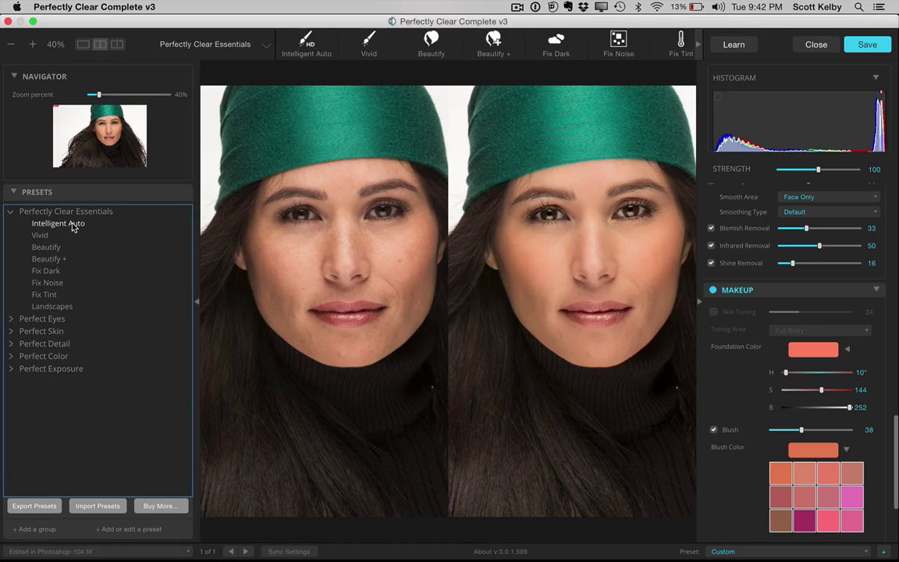
left_click(72, 224)
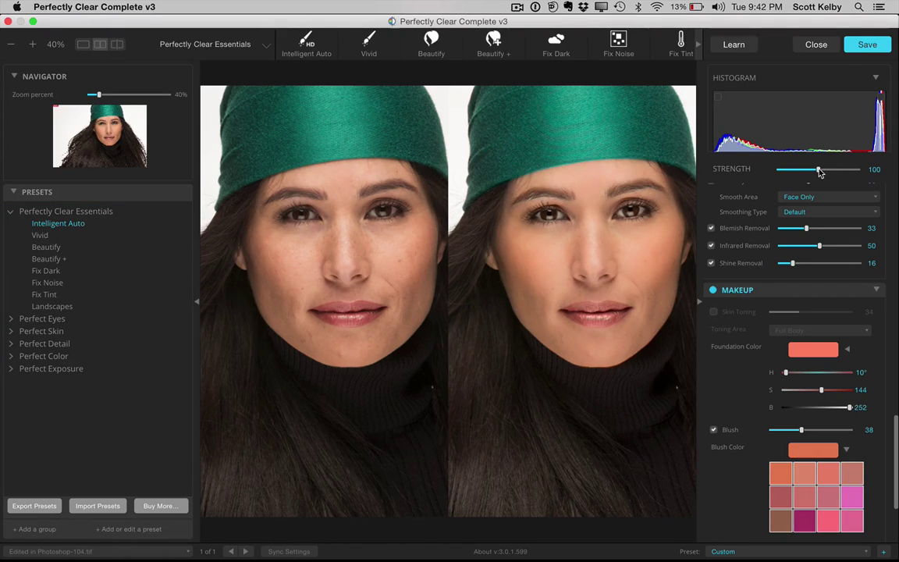
left_click_drag(819, 172, 811, 173)
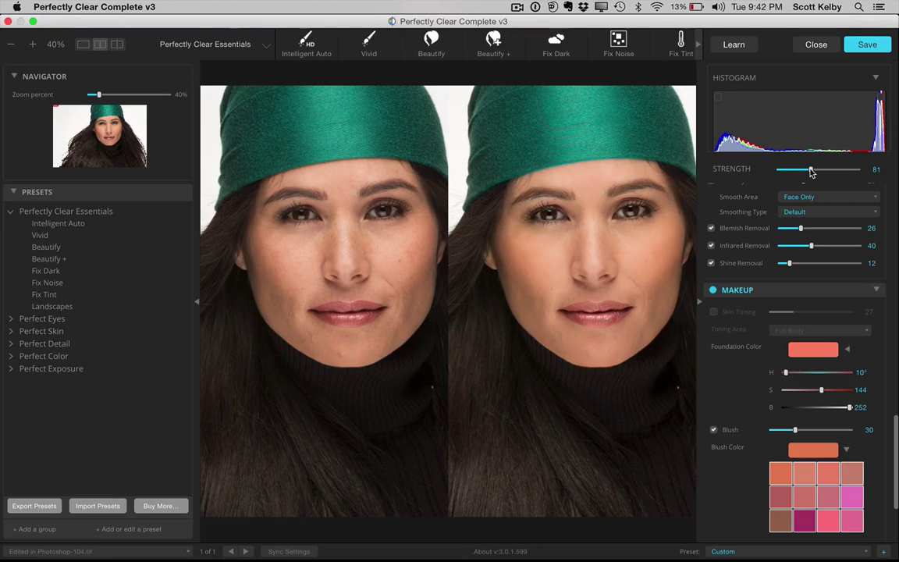
left_click_drag(812, 172, 805, 175)
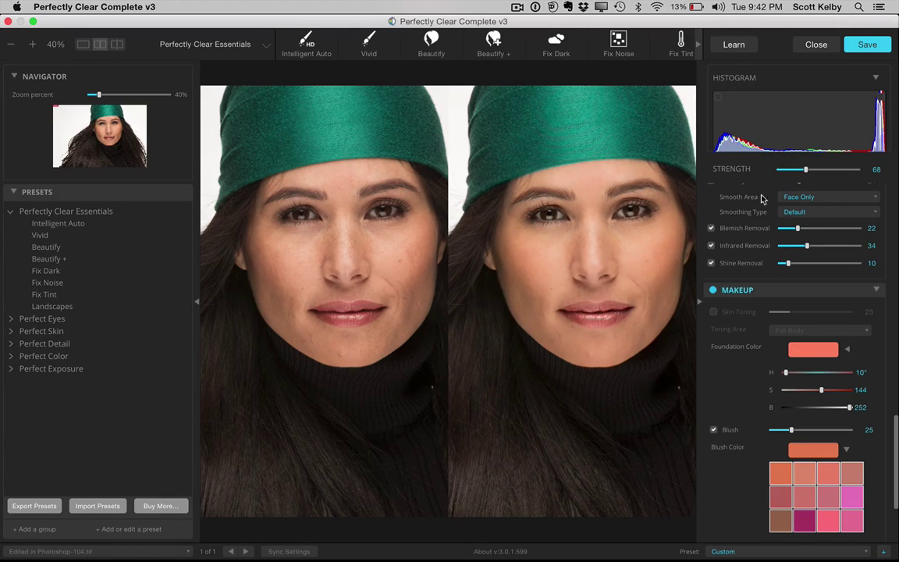
- Try the Beautify, Vivid and Beautify + presets, and reduce the strength of Beautify + to 86
left_click(73, 249)
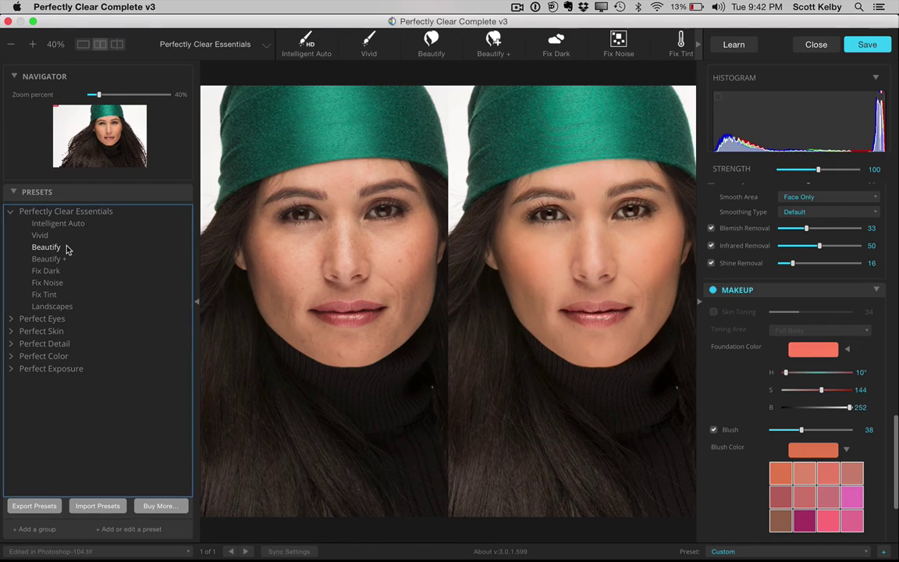
left_click(63, 234)
left_click(67, 259)
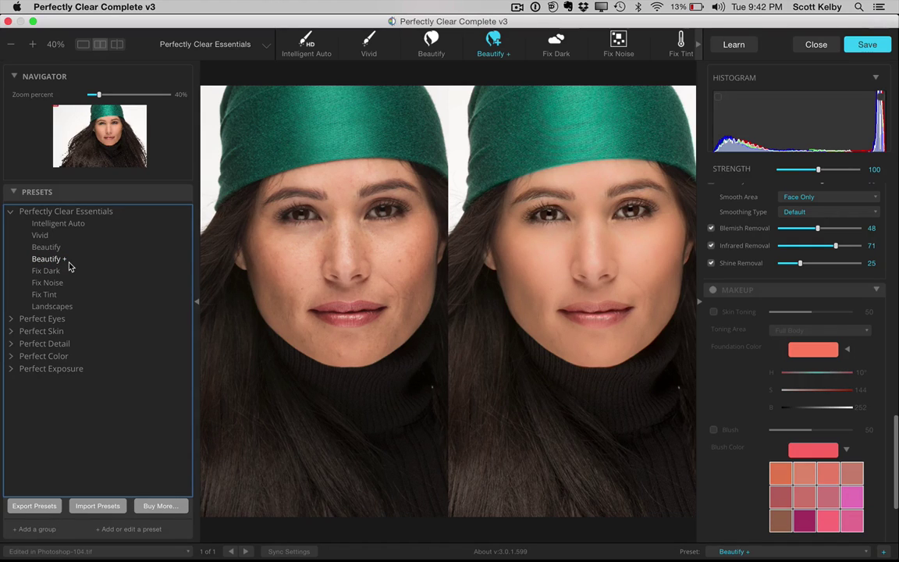
left_click_drag(821, 171, 813, 172)
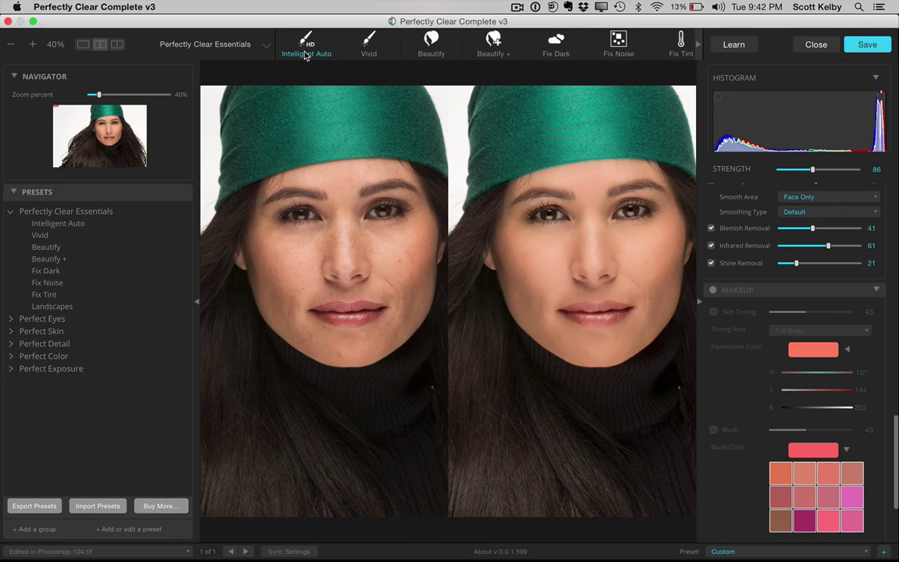
- Apply the Vivid preset and review its Tone, Color, Details and Eyes adjustments
left_click(371, 50)
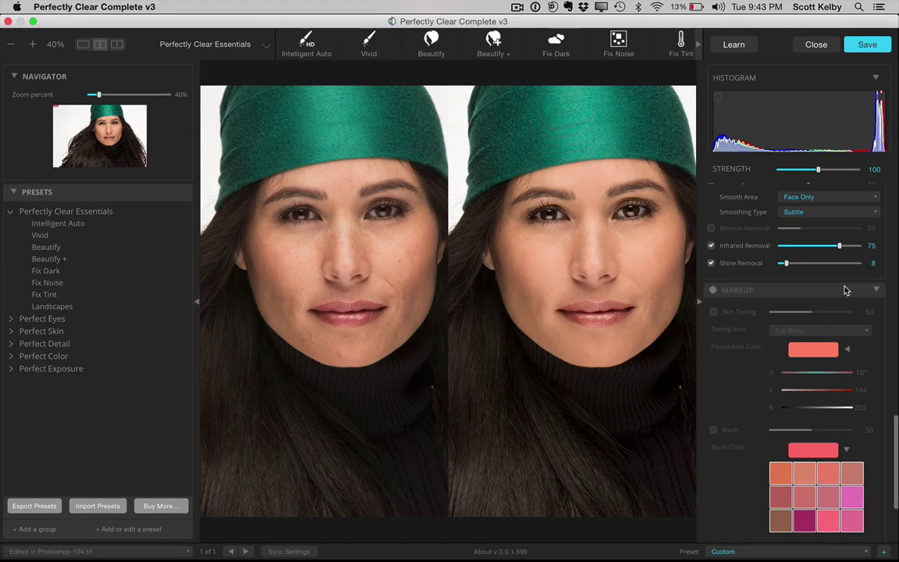
left_click_drag(896, 438, 884, 267)
scroll(885, 269, "up", 3)
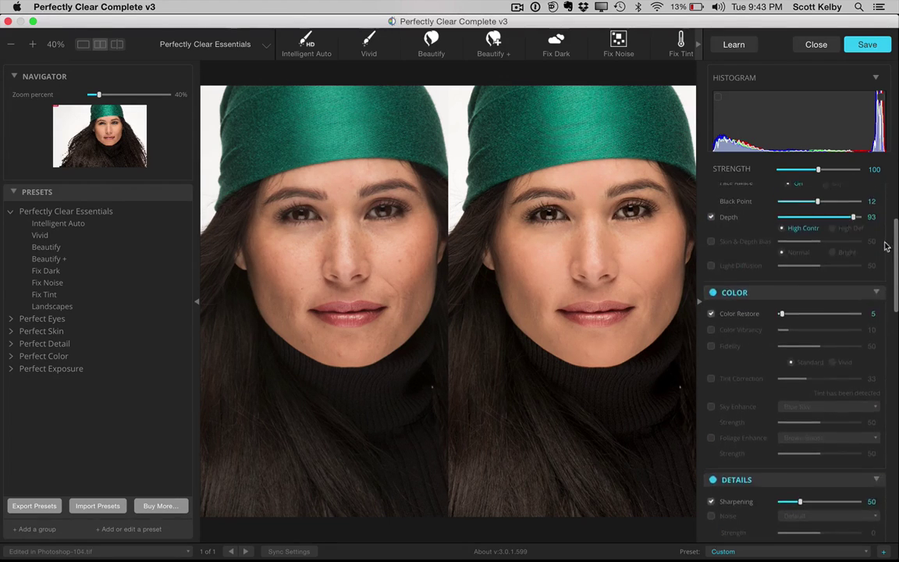
scroll(886, 281, "down", 2)
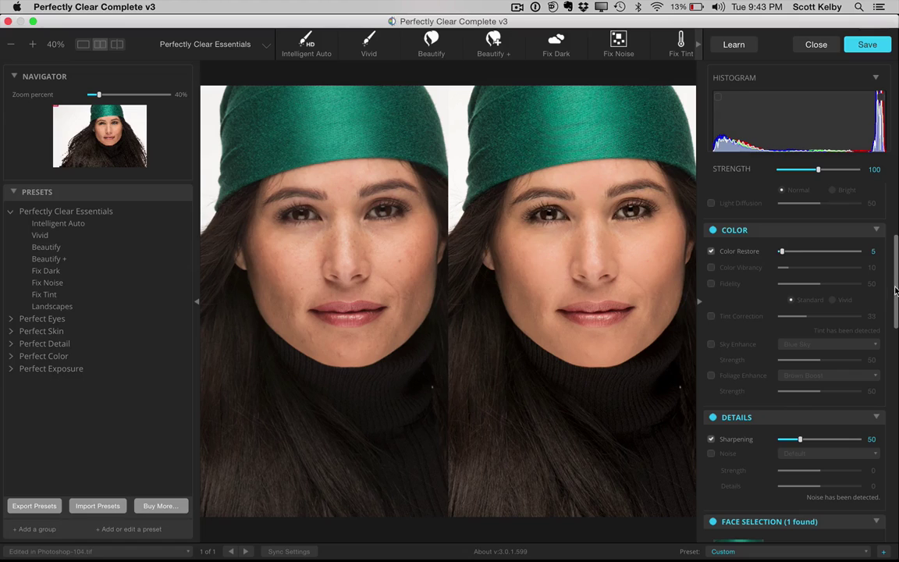
scroll(890, 265, "up", 5)
left_click_drag(896, 213, 864, 370)
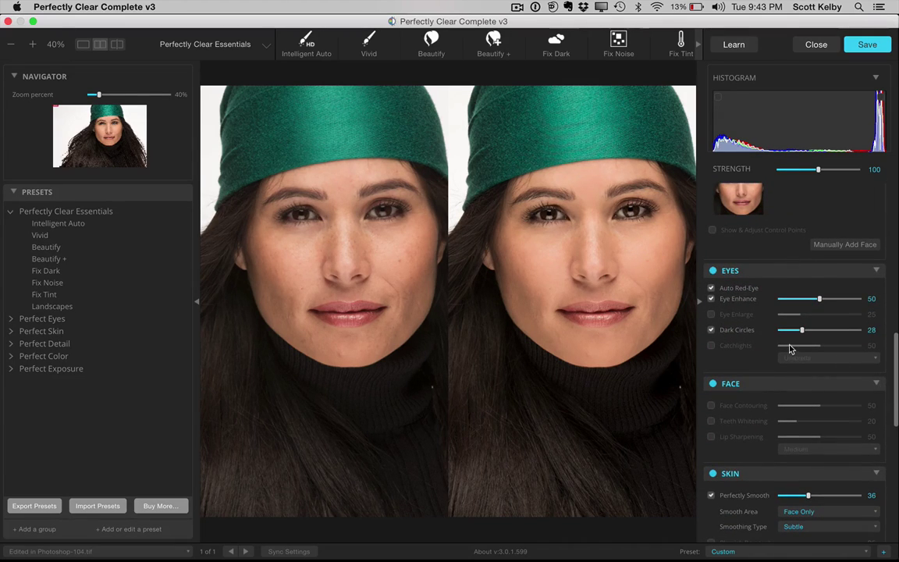
scroll(788, 344, "down", 2)
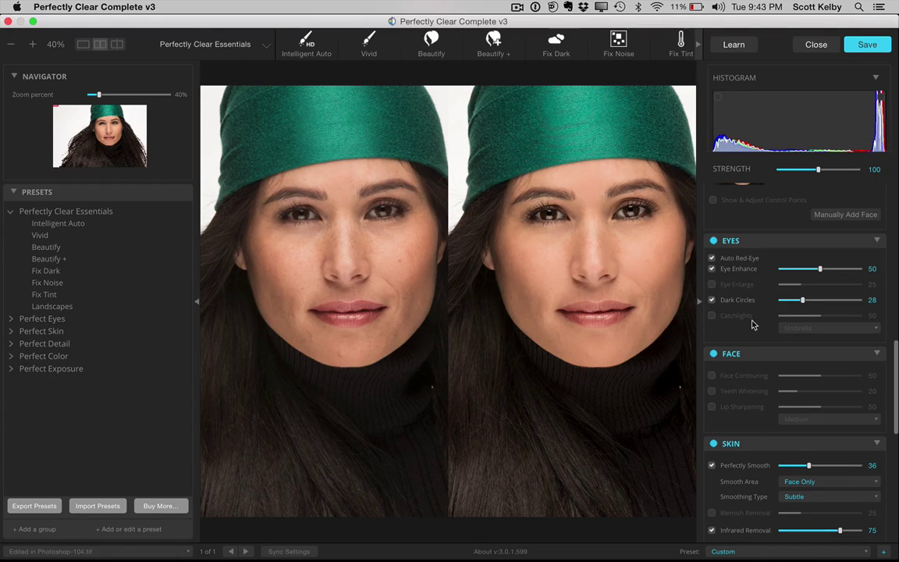
- Try Umbrella catchlights on the eyes, look over the other catchlight shapes, and turn Catchlights back off
left_click(712, 316)
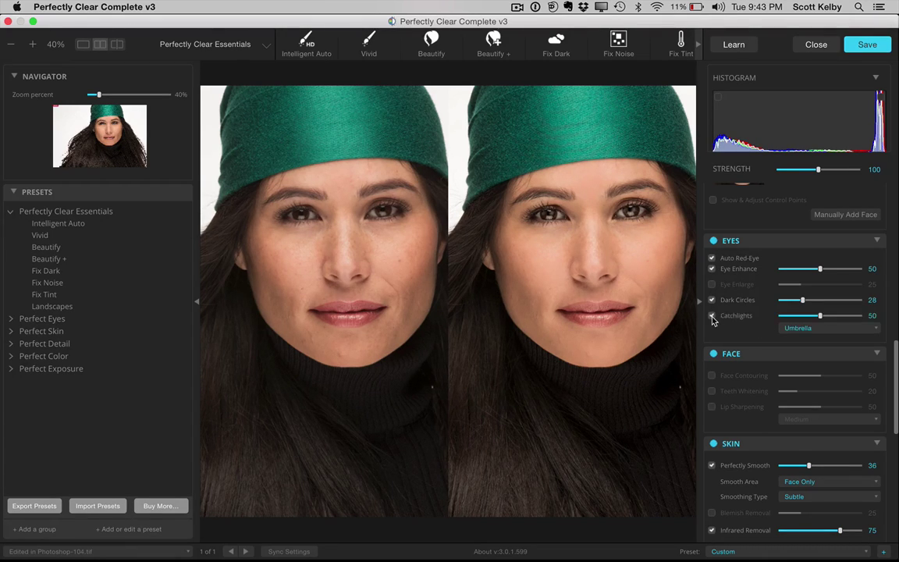
left_click(826, 328)
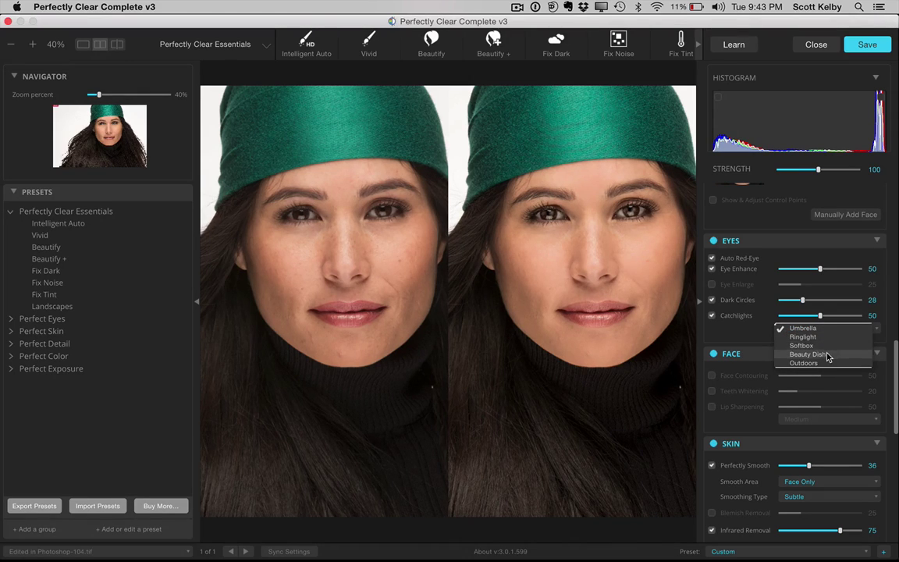
left_click(788, 328)
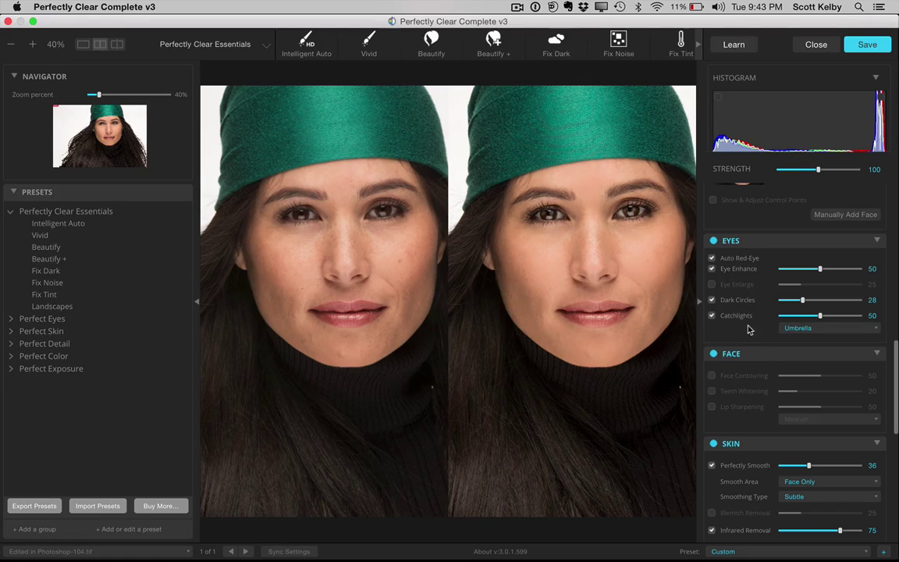
left_click(710, 315)
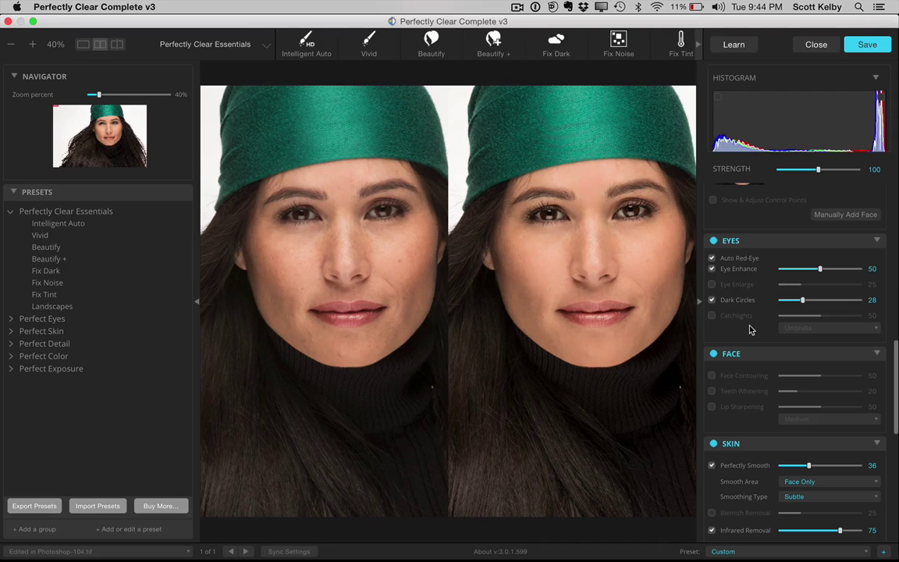
- Raise Shine Removal in the skin corrections to 18
scroll(816, 337, "down", 5)
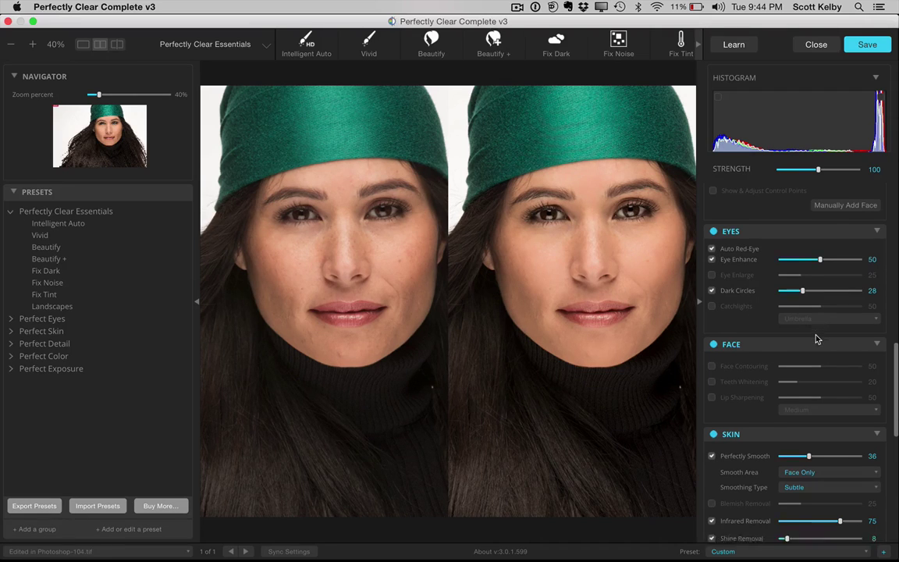
scroll(816, 337, "down", 1)
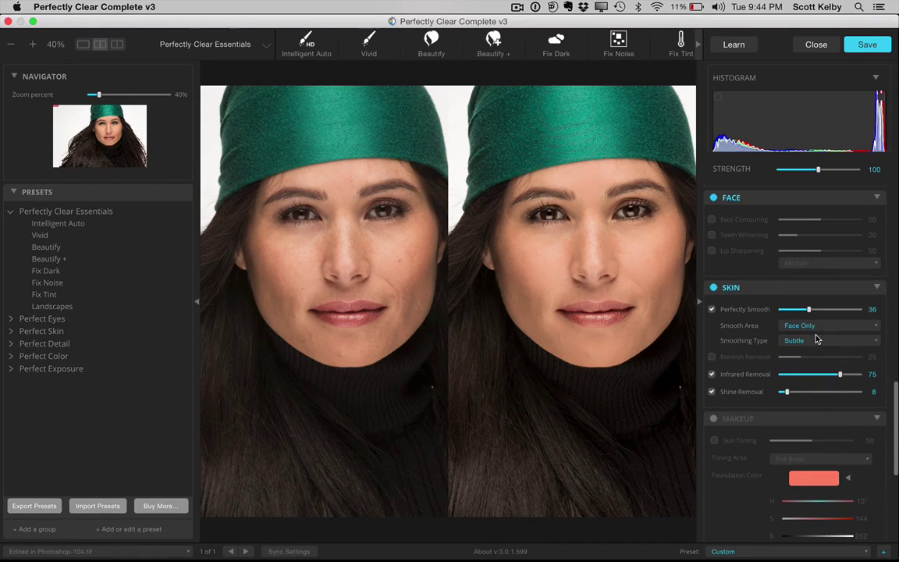
left_click_drag(787, 391, 810, 394)
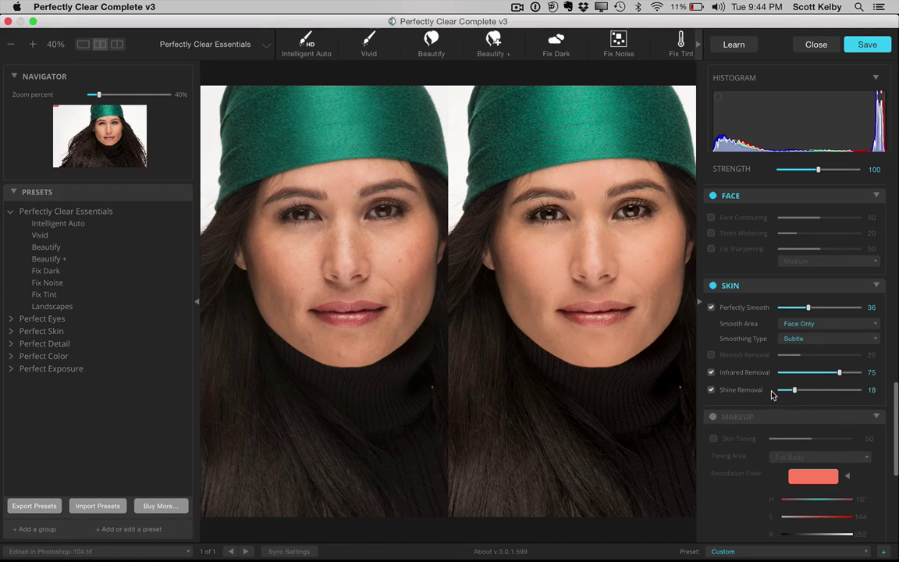
left_click_drag(808, 397, 791, 397)
- Hide the navigator and presets, and compare the whole original and corrected portraits side by side
left_click_drag(895, 400, 894, 209)
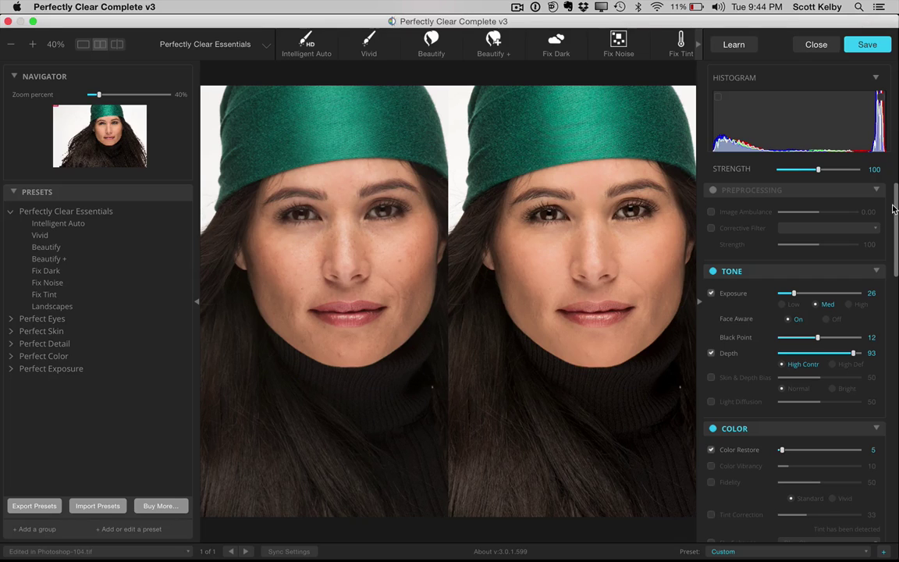
scroll(565, 200, "down", 3)
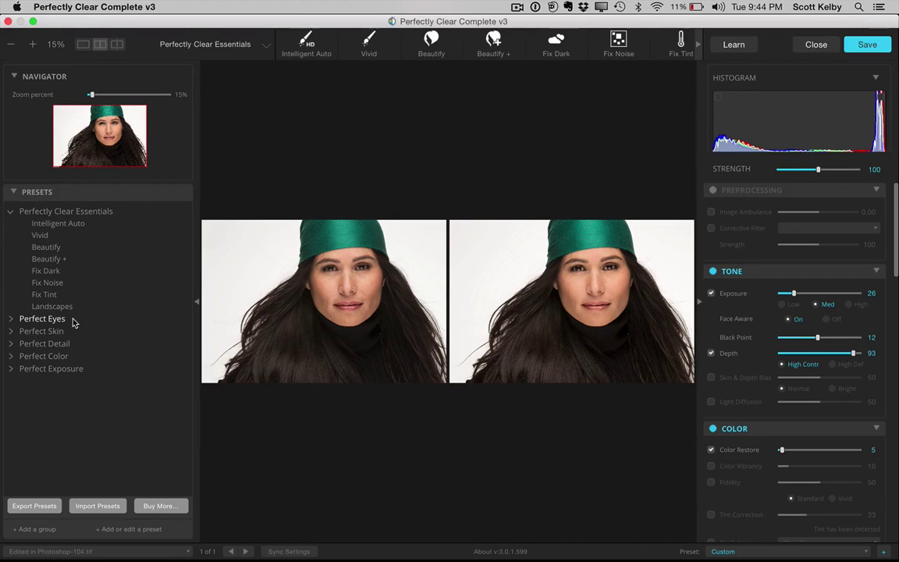
left_click(198, 304)
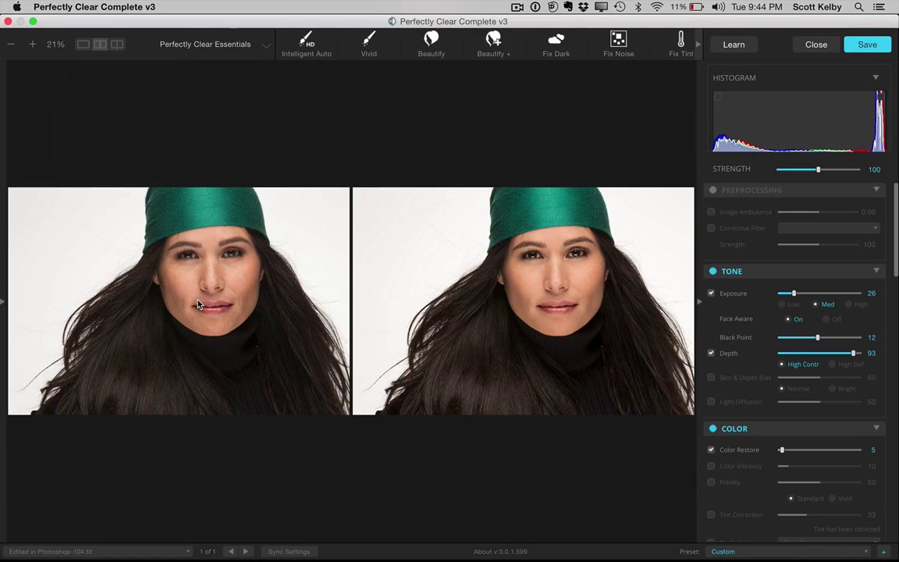